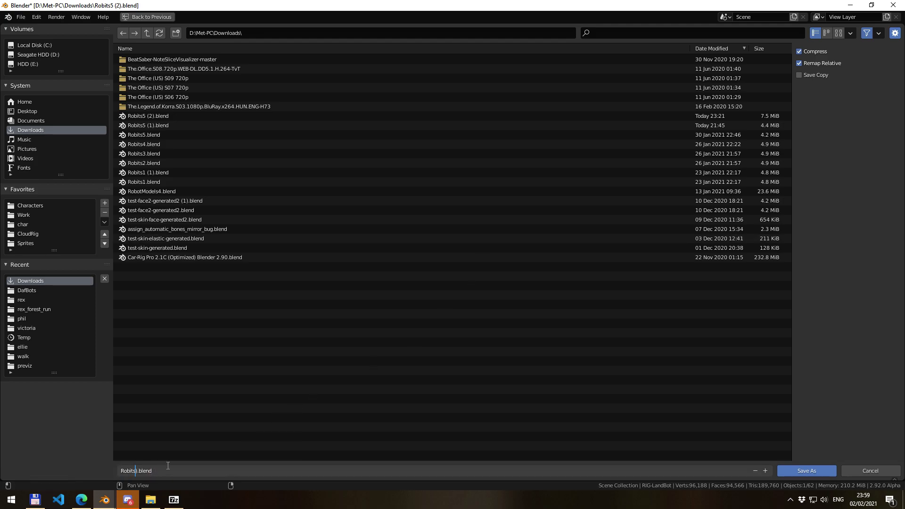
{"action": "type", "text": "6"}
Confirm the file name Robits6.blend and save the robot scene to Downloads
{"action": "key", "text": "Return"}
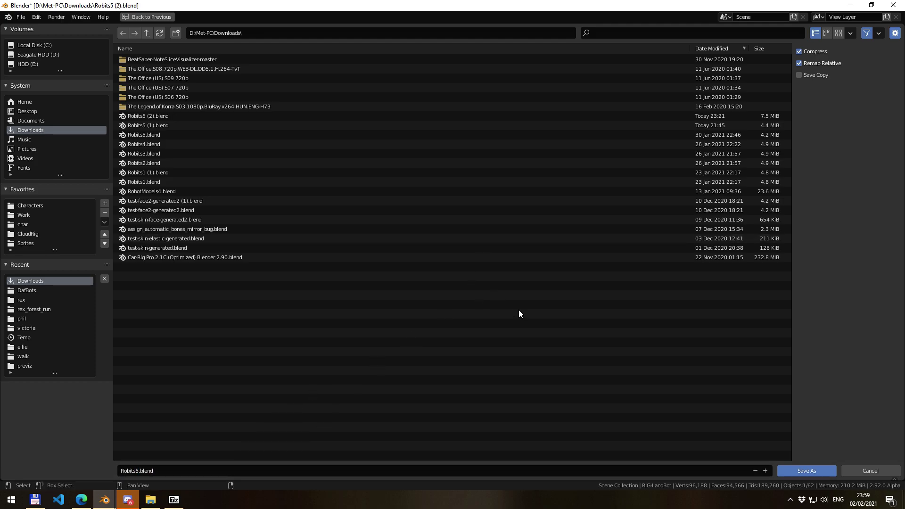
{"action": "left_click", "coordinate": [819, 471]}
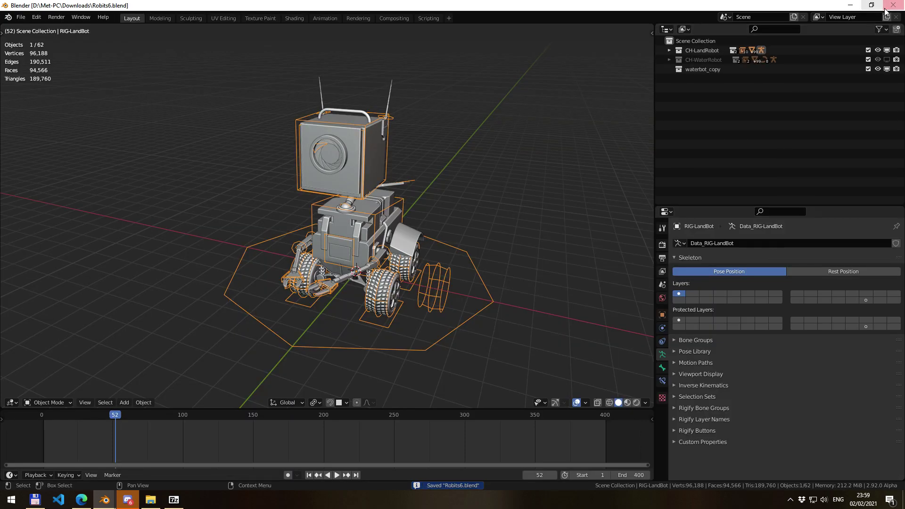
Close Blender and delete the Car-Rig Pro blend file
{"action": "left_click", "coordinate": [892, 6]}
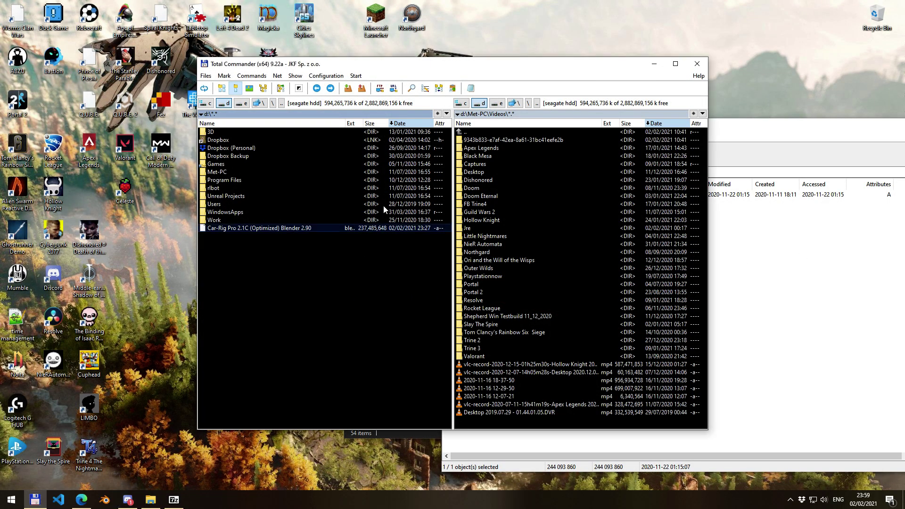
{"action": "key", "text": "Delete"}
{"action": "key", "text": "Return"}
In Downloads, delete Robits5 (1), dismiss the Car-Rig zip access error, and select Robits6
{"action": "left_click", "coordinate": [437, 114]}
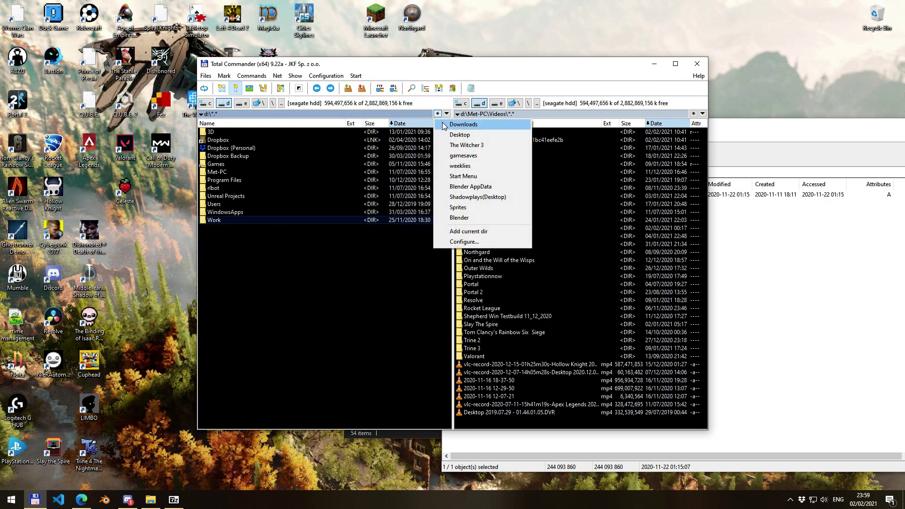
{"action": "left_click", "coordinate": [467, 134]}
{"action": "left_click", "coordinate": [233, 204]}
{"action": "key", "text": "shift+Down"}
{"action": "key", "text": "Delete"}
{"action": "left_click", "coordinate": [436, 240]}
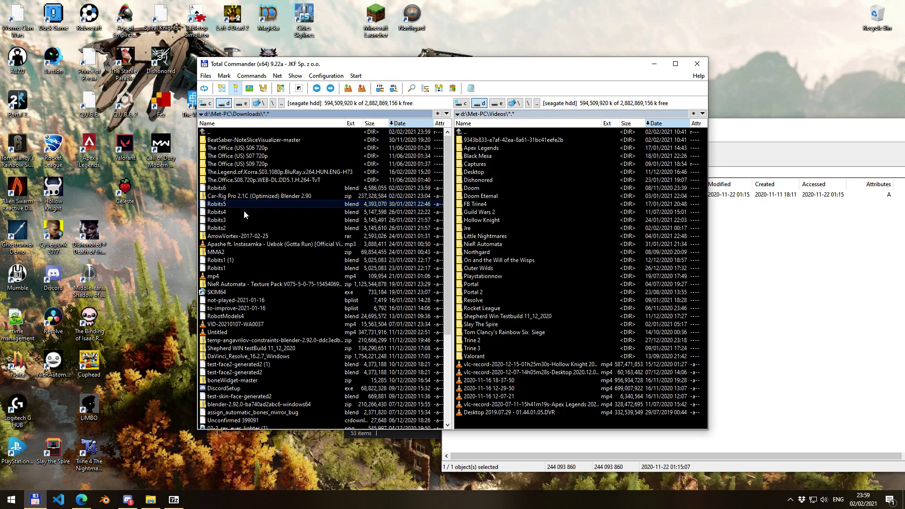
{"action": "left_click", "coordinate": [229, 188]}
{"action": "key", "text": "Delete"}
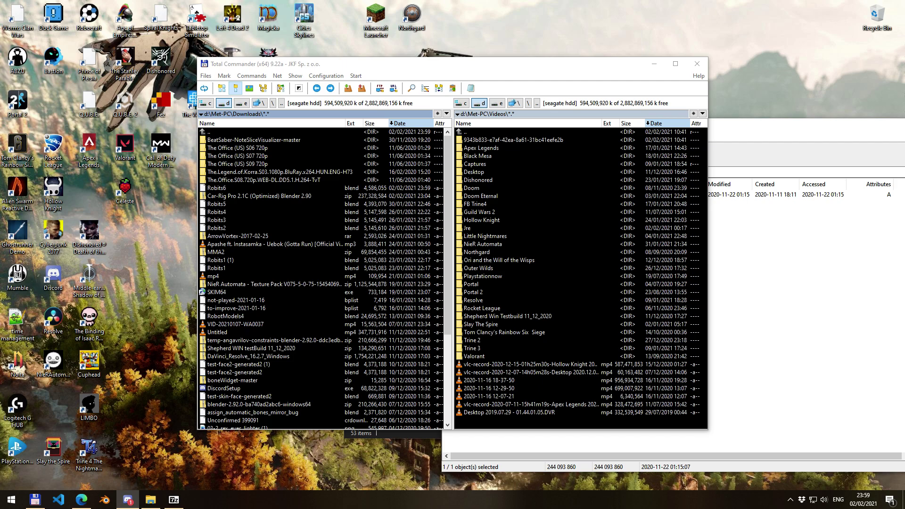
Bring the 7-Zip archive window forward, move it aside, and close it
{"action": "left_click", "coordinate": [832, 266]}
{"action": "left_click_drag", "start_coordinate": [810, 130], "coordinate": [569, 136]}
{"action": "left_click", "coordinate": [858, 132]}
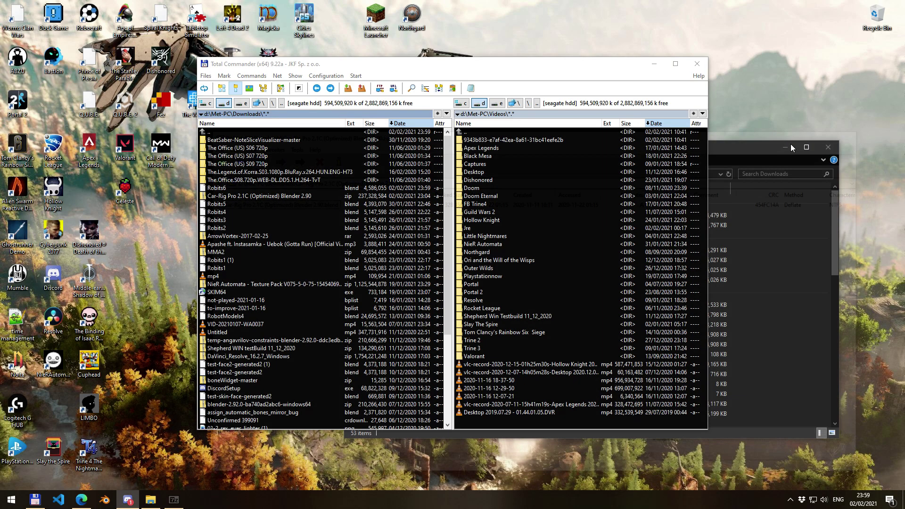